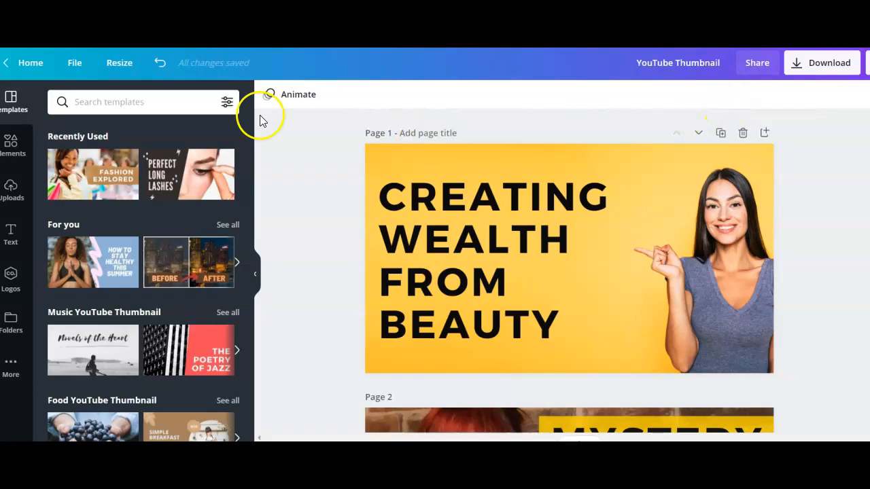
Step: Make a copy of the YouTube Thumbnail design and rename the copy "VIP YouTube Thumbnail Templates"
{"action": "left_click", "coordinate": [73, 62]}
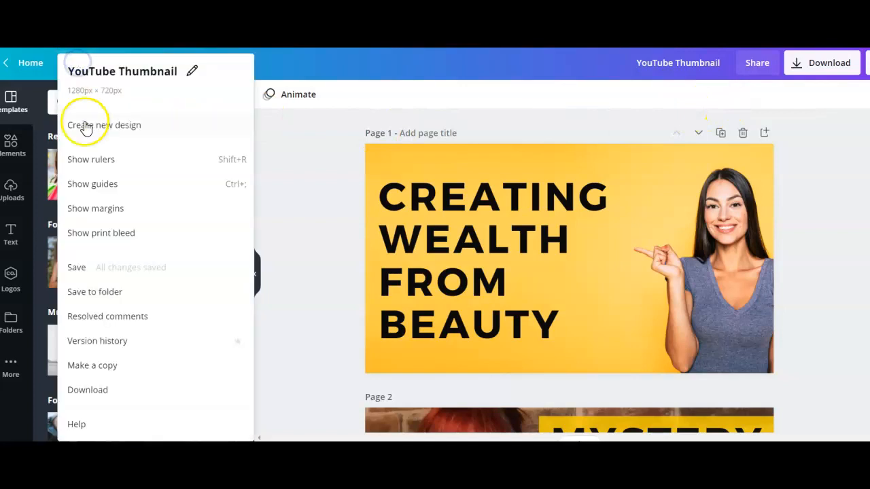
{"action": "left_click", "coordinate": [101, 367]}
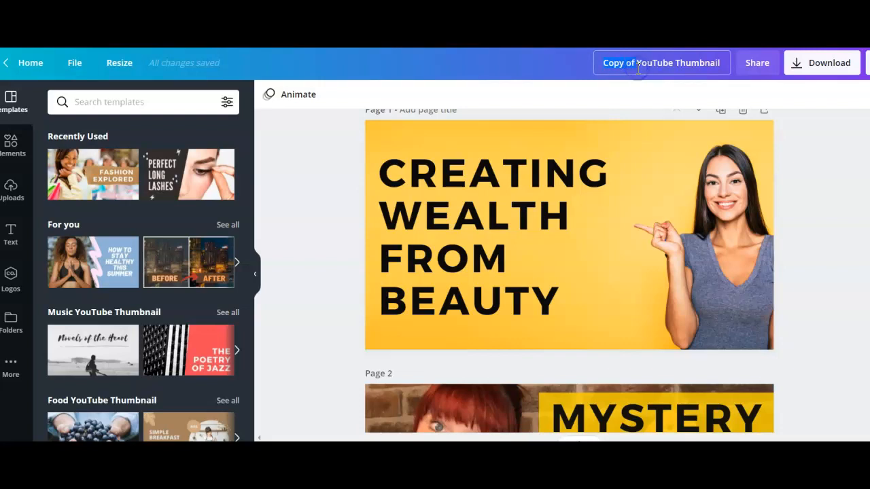
{"action": "key", "text": "Caps_Lock"}
{"action": "type", "text": "vip"}
{"action": "key", "text": "BackSpace"}
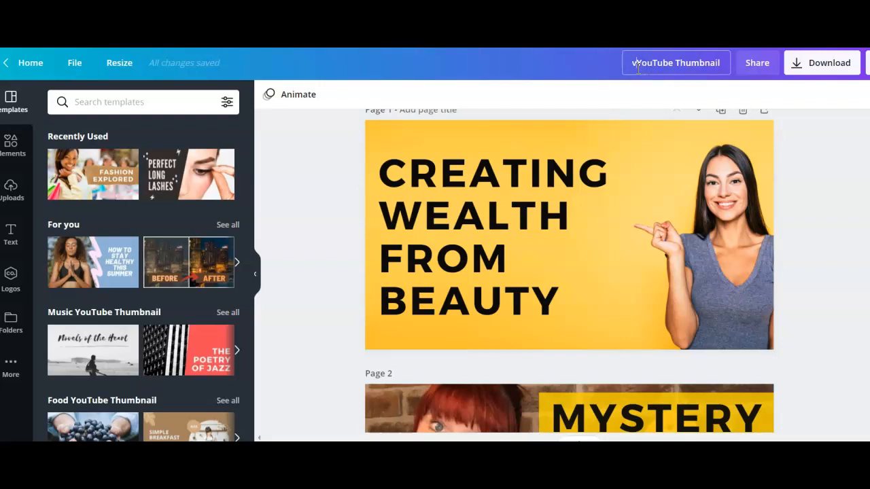
{"action": "key", "text": "BackSpace"}
{"action": "key", "text": "Caps_Lock"}
{"action": "type", "text": "VIP YouT"}
{"action": "key", "text": "Caps_Lock"}
{"action": "type", "text": "emplates"}
{"action": "left_click", "coordinate": [798, 140]}
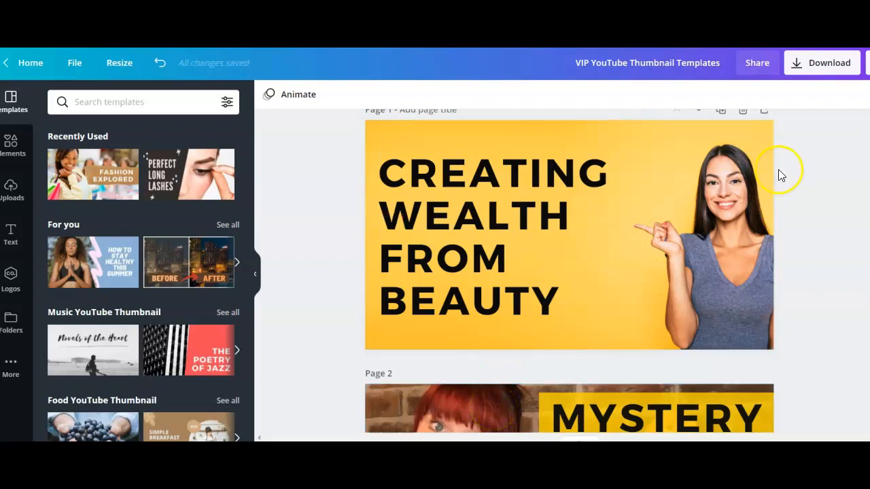
Step: Delete the "Mystery Bags" page and the "VIP Customer Updates" page from the design
{"action": "scroll", "coordinate": [724, 245], "scroll_direction": "down", "scroll_amount": 2}
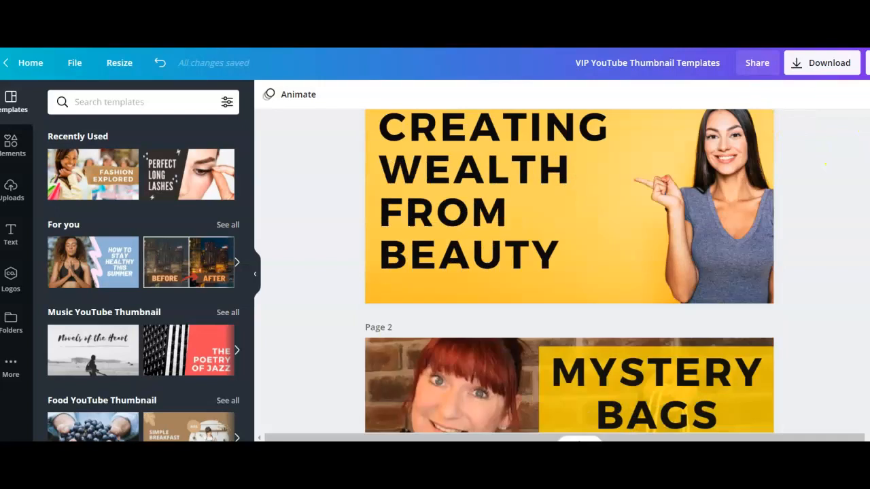
{"action": "left_click", "coordinate": [742, 227]}
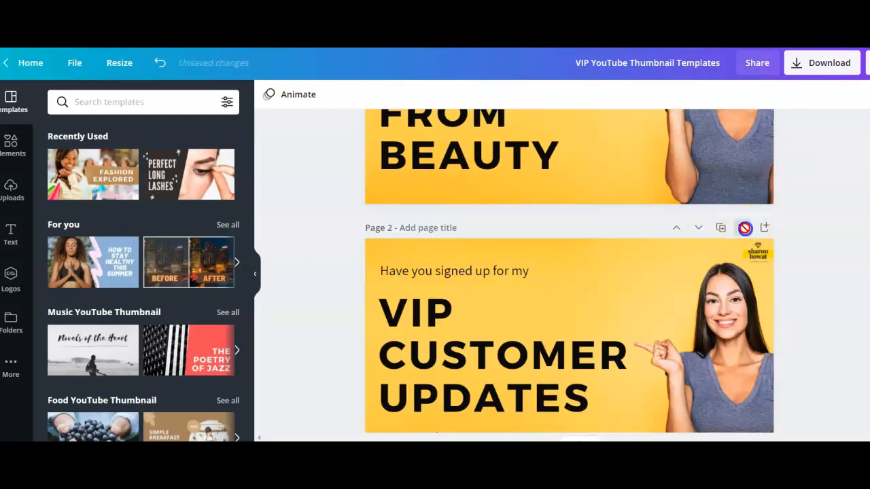
{"action": "left_click", "coordinate": [745, 229]}
Step: Delete the couple's photo from the dark interview page and show the elements library
{"action": "left_click", "coordinate": [683, 282]}
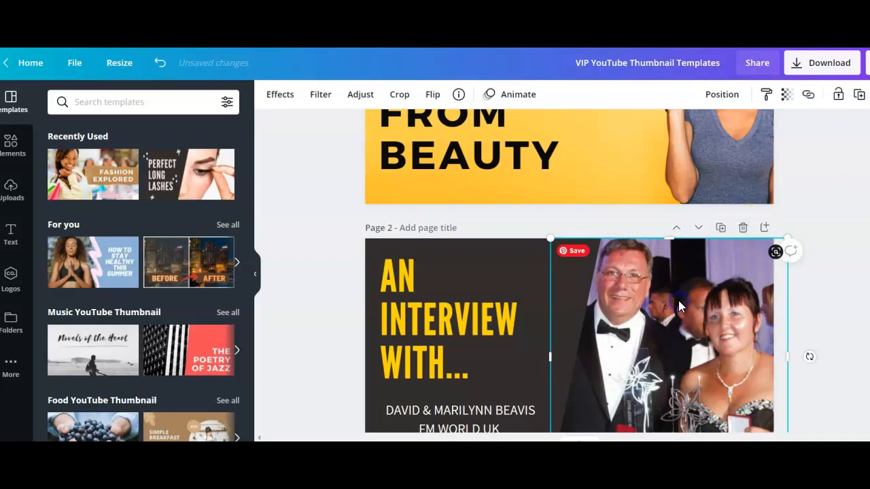
{"action": "key", "text": "Delete"}
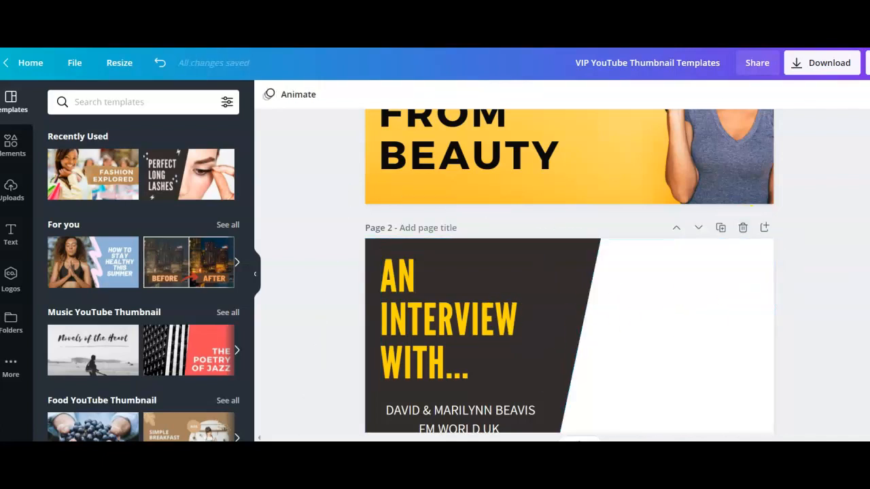
{"action": "scroll", "coordinate": [704, 293], "scroll_direction": "down", "scroll_amount": 1}
{"action": "left_click", "coordinate": [704, 293]}
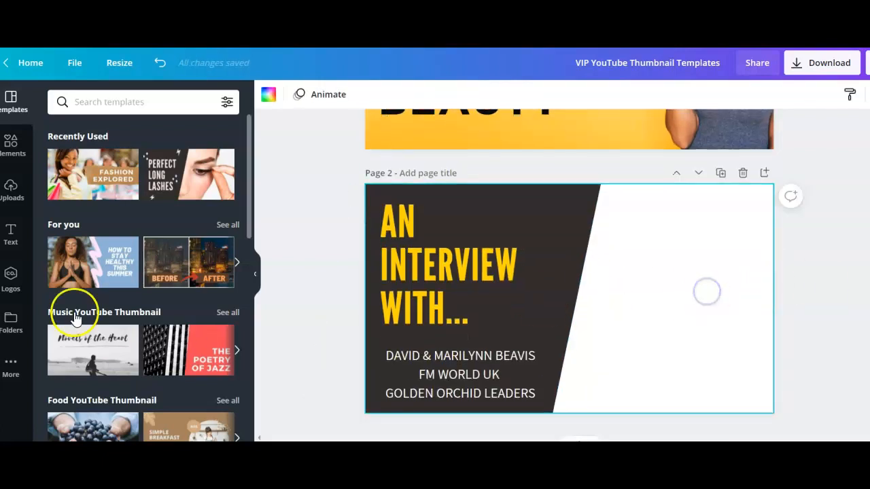
{"action": "left_click", "coordinate": [15, 157]}
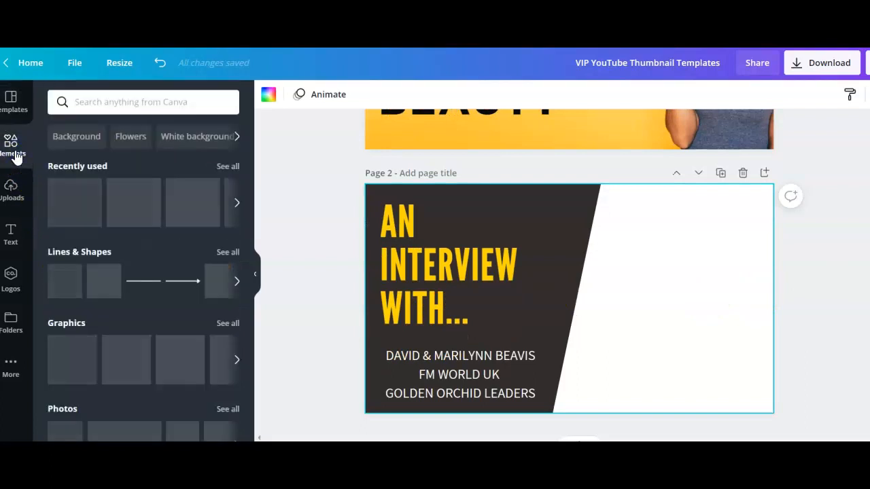
{"action": "left_click", "coordinate": [101, 103]}
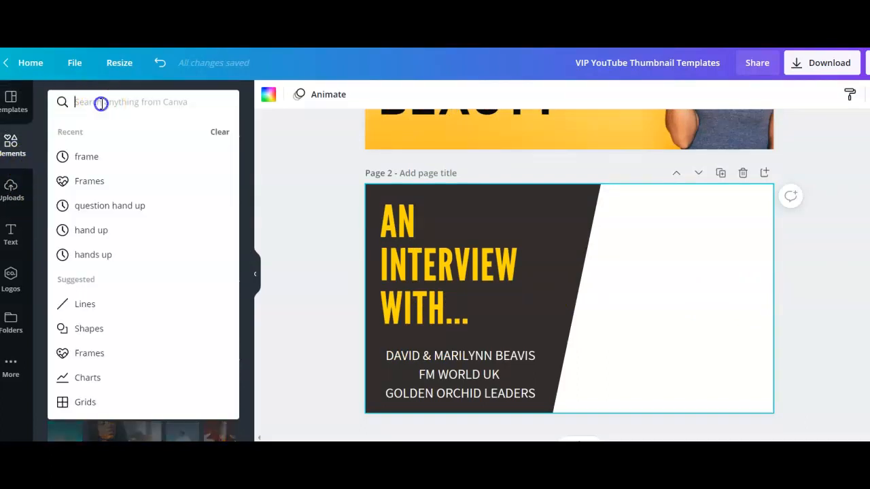
{"action": "left_click", "coordinate": [299, 182]}
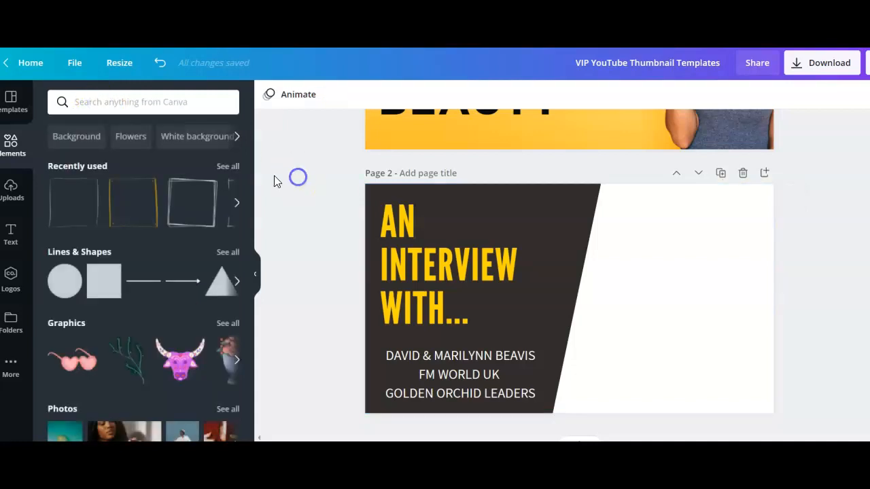
{"action": "key", "text": "r"}
{"action": "left_click", "coordinate": [144, 101]}
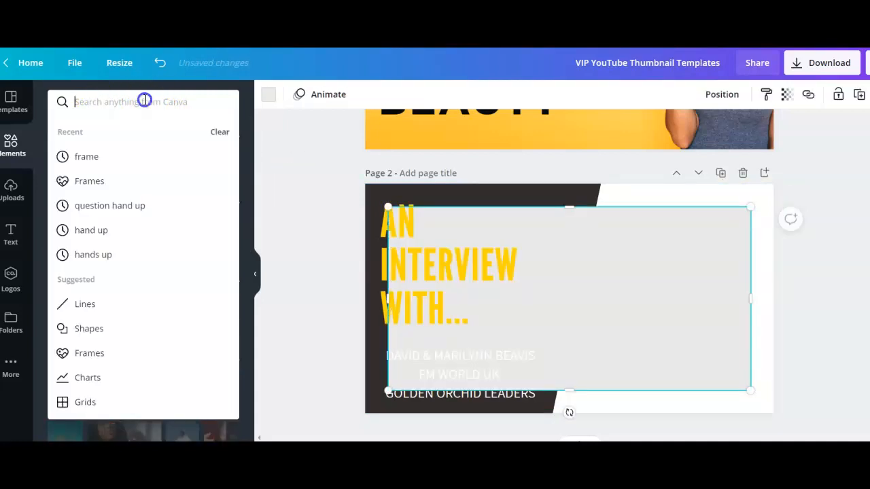
{"action": "left_click", "coordinate": [606, 260]}
{"action": "key", "text": "Delete"}
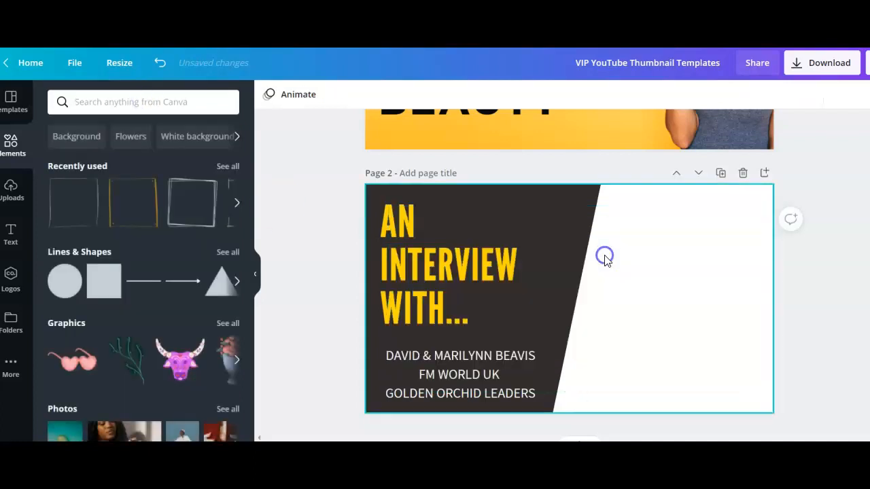
Step: Search the elements for "grid" and fill page 2 with the single-frame grid
{"action": "left_click", "coordinate": [115, 101]}
{"action": "type", "text": "grid"}
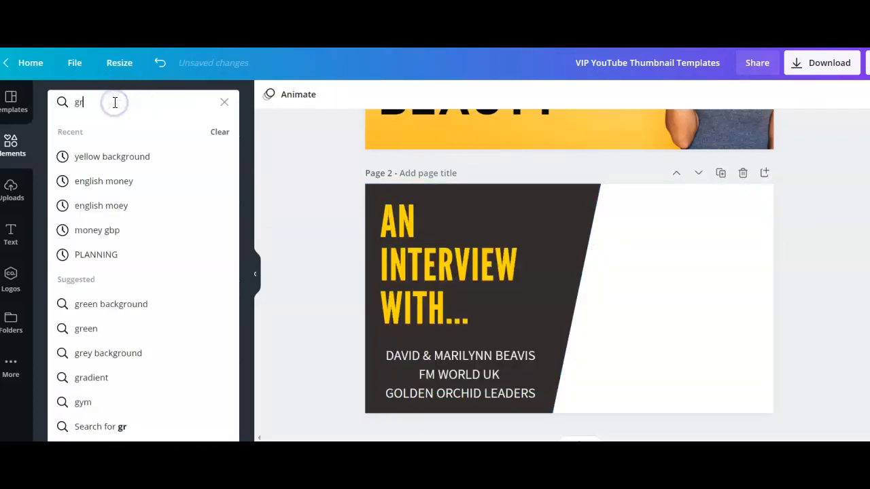
{"action": "key", "text": "Return"}
{"action": "left_click_drag", "start_coordinate": [112, 225], "coordinate": [626, 216]}
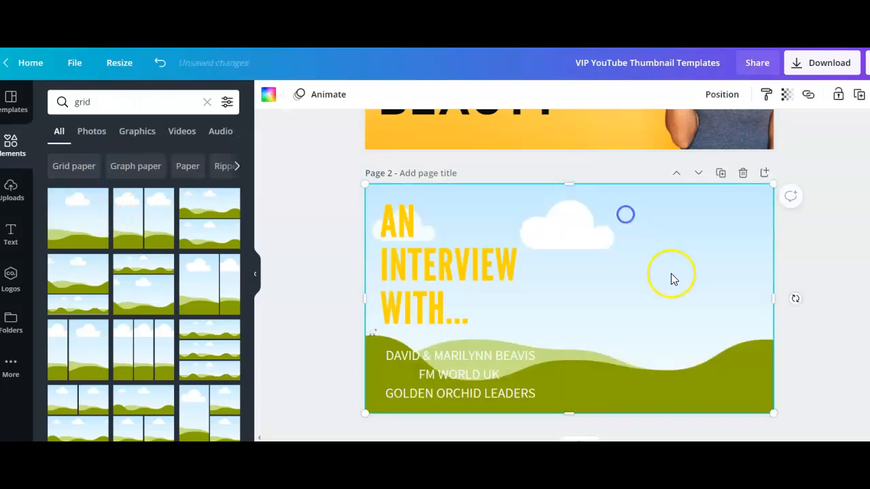
Step: Send the grid on page 2 backwards so it sits behind the dark slanted panel
{"action": "left_click", "coordinate": [722, 95]}
{"action": "left_click", "coordinate": [653, 131]}
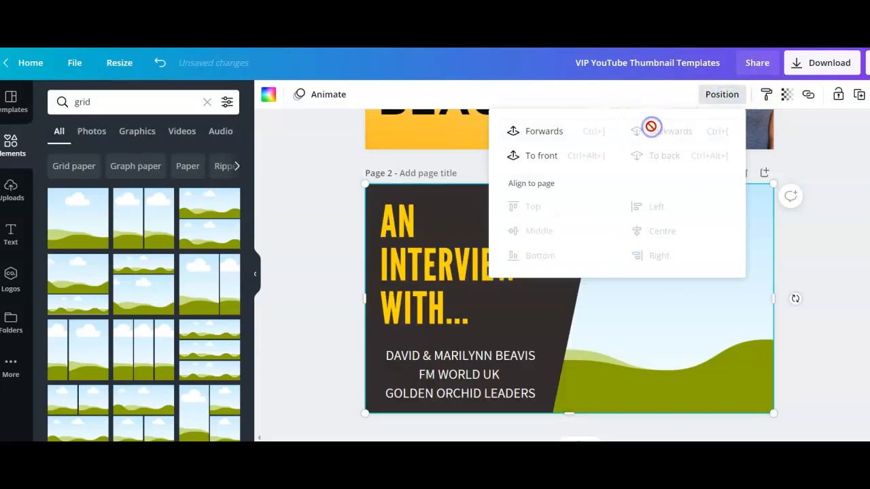
{"action": "left_click", "coordinate": [322, 344]}
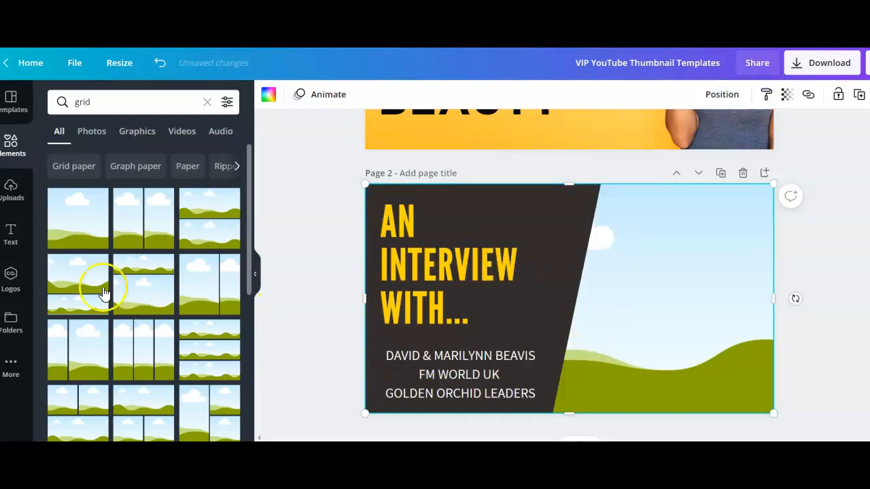
Step: Test the page 2 grid with the uploaded red-carpet group photo and remove the photo again
{"action": "left_click", "coordinate": [10, 192]}
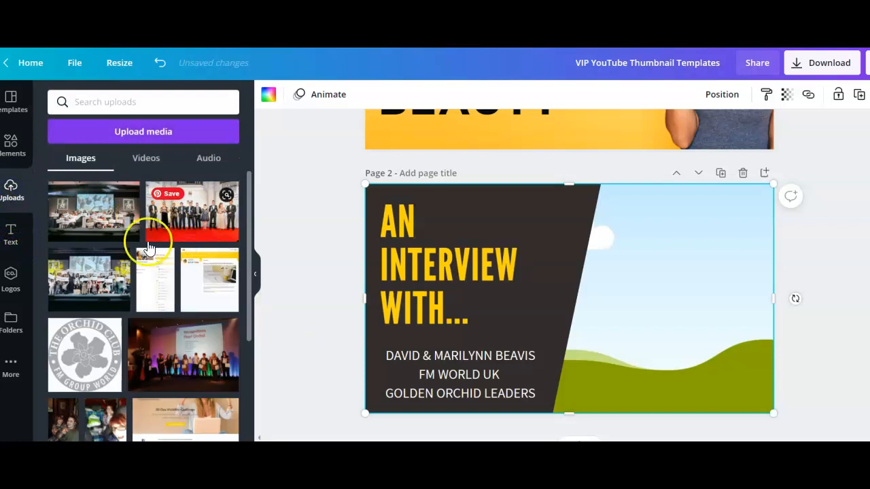
{"action": "left_click_drag", "start_coordinate": [173, 218], "coordinate": [585, 249]}
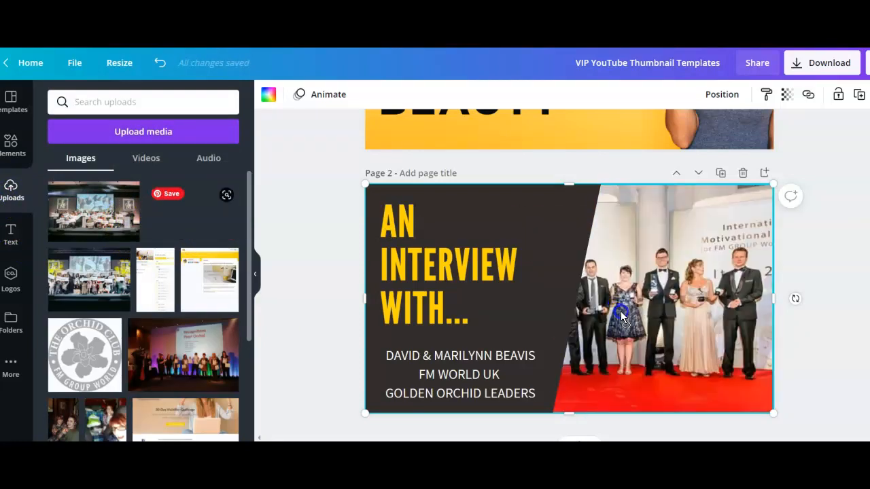
{"action": "left_click", "coordinate": [668, 272]}
{"action": "key", "text": "Delete"}
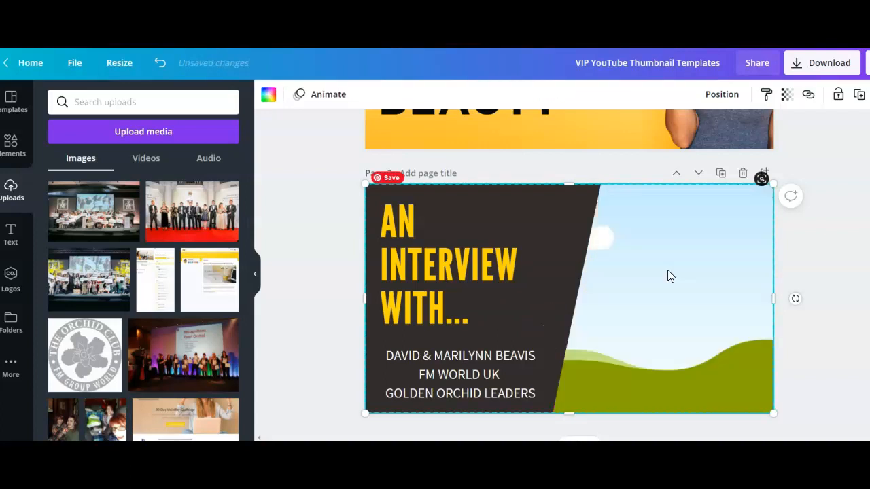
Step: Delete the text box with the guests' names and titles from page 2
{"action": "left_click", "coordinate": [491, 353]}
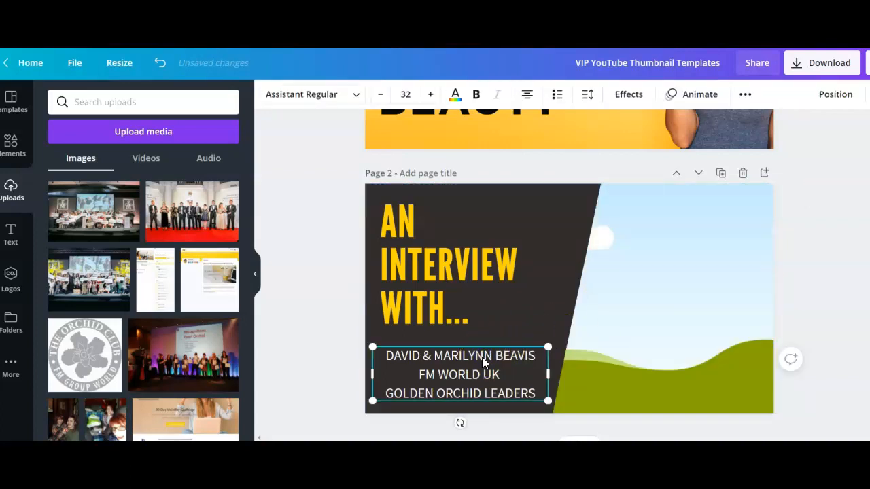
{"action": "key", "text": "Delete"}
{"action": "left_click", "coordinate": [389, 329]}
{"action": "left_click", "coordinate": [800, 274]}
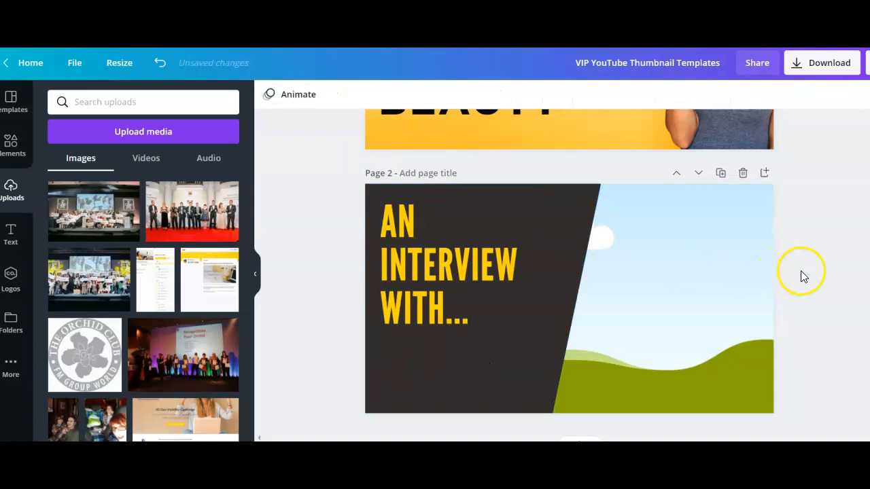
{"action": "left_click", "coordinate": [612, 297]}
{"action": "left_click", "coordinate": [792, 261]}
Step: Delete the photo of the woman in the white dress from the yellow interview page
{"action": "scroll", "coordinate": [647, 327], "scroll_direction": "down", "scroll_amount": 4}
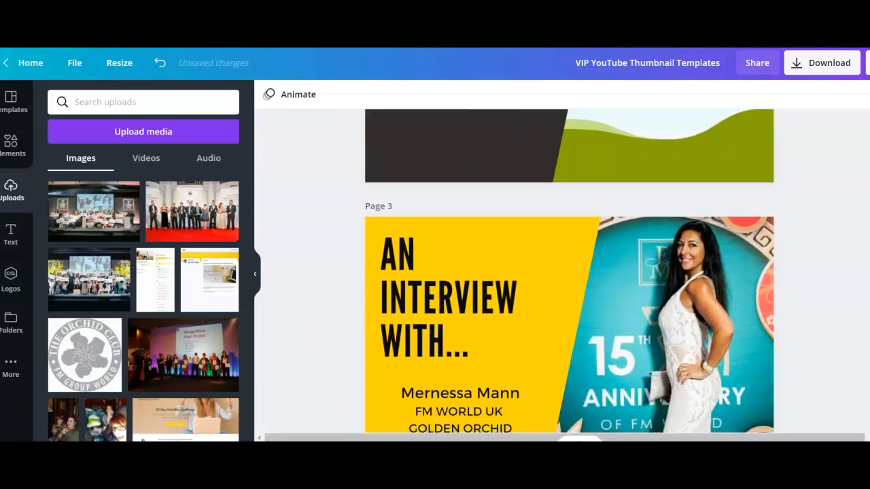
{"action": "left_click", "coordinate": [647, 327]}
{"action": "key", "text": "Delete"}
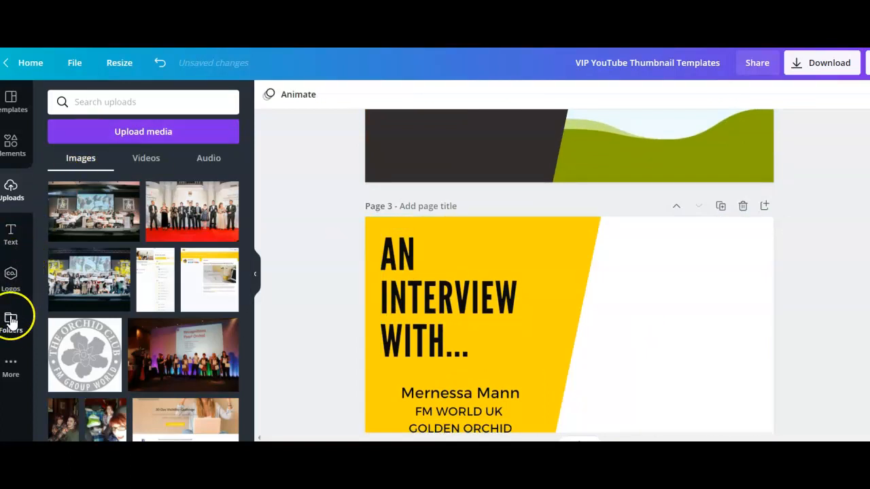
Step: Fill page 3 with the single-frame grid and send it backwards behind the yellow panel
{"action": "left_click", "coordinate": [12, 145]}
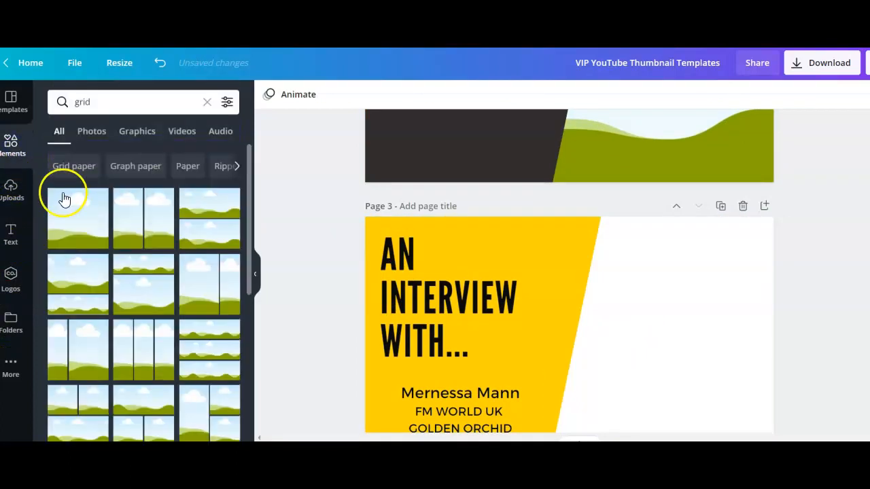
{"action": "left_click_drag", "start_coordinate": [74, 220], "coordinate": [608, 242]}
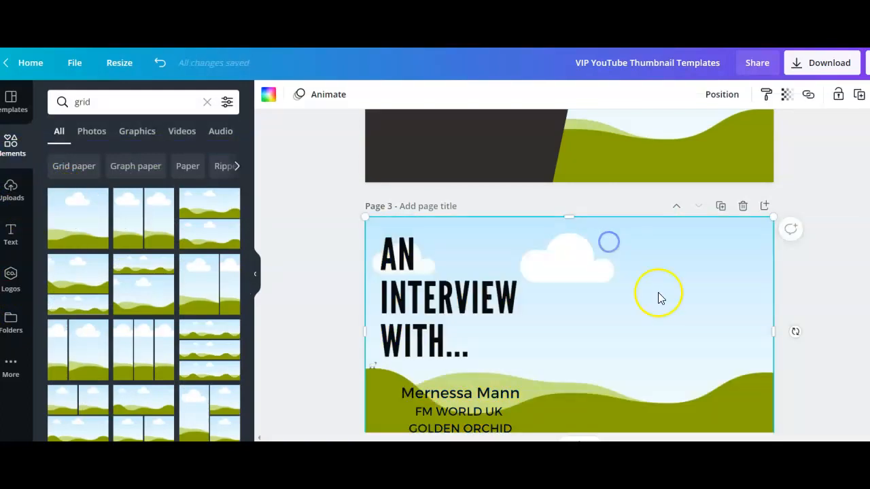
{"action": "left_click", "coordinate": [723, 95]}
{"action": "left_click", "coordinate": [652, 131]}
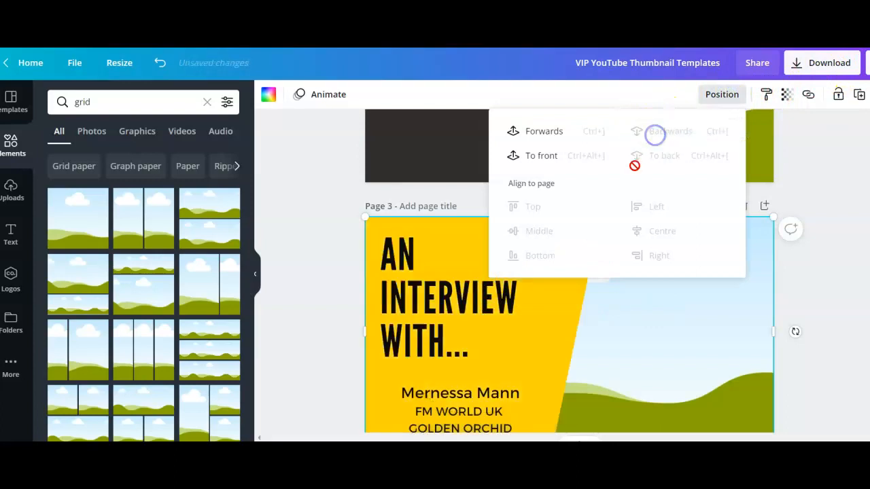
Step: Delete the guest's name and title text from page 3, keeping the "An interview with..." heading
{"action": "left_click", "coordinate": [474, 402]}
{"action": "key", "text": "Delete"}
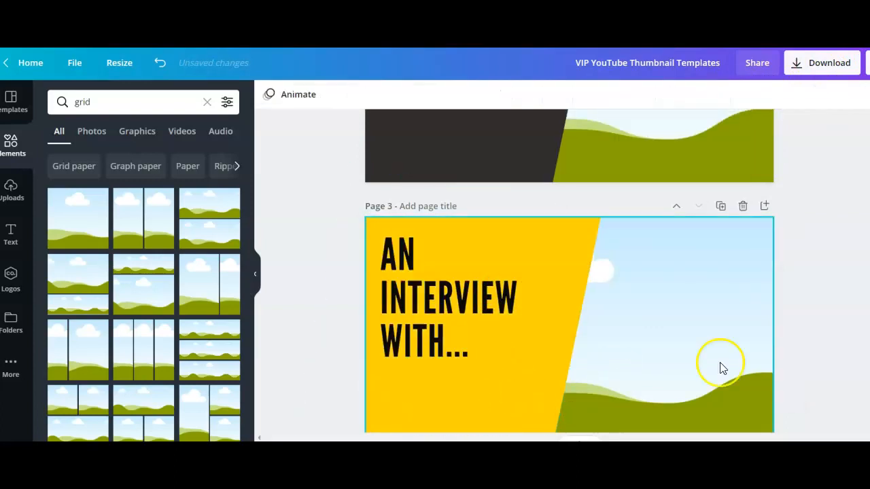
{"action": "scroll", "coordinate": [569, 272], "scroll_direction": "up", "scroll_amount": 4}
{"action": "scroll", "coordinate": [569, 272], "scroll_direction": "down", "scroll_amount": 1}
{"action": "scroll", "coordinate": [568, 272], "scroll_direction": "down", "scroll_amount": 1}
{"action": "scroll", "coordinate": [569, 272], "scroll_direction": "up", "scroll_amount": 4}
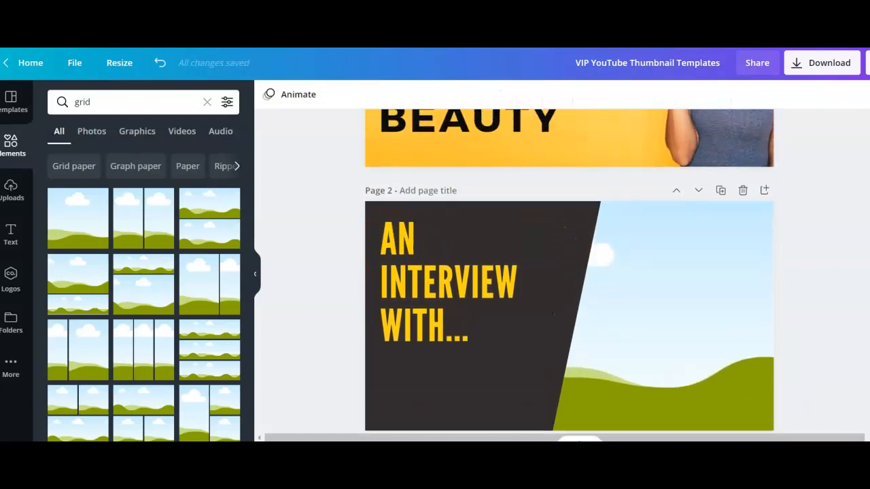
{"action": "scroll", "coordinate": [569, 272], "scroll_direction": "up", "scroll_amount": 2}
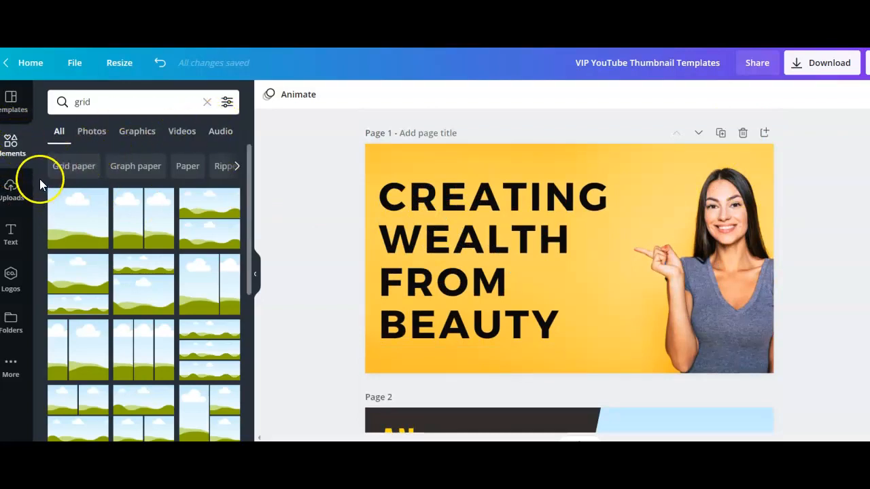
{"action": "left_click", "coordinate": [12, 109]}
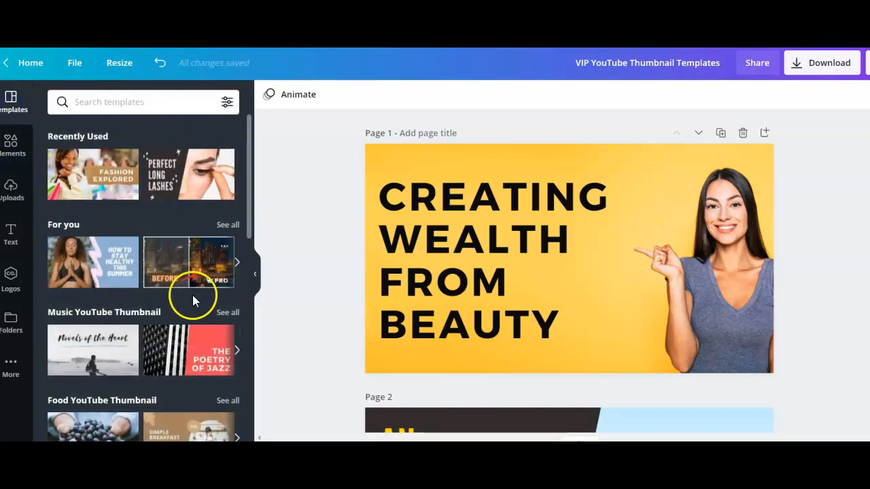
{"action": "left_click_drag", "start_coordinate": [250, 172], "coordinate": [262, 301]}
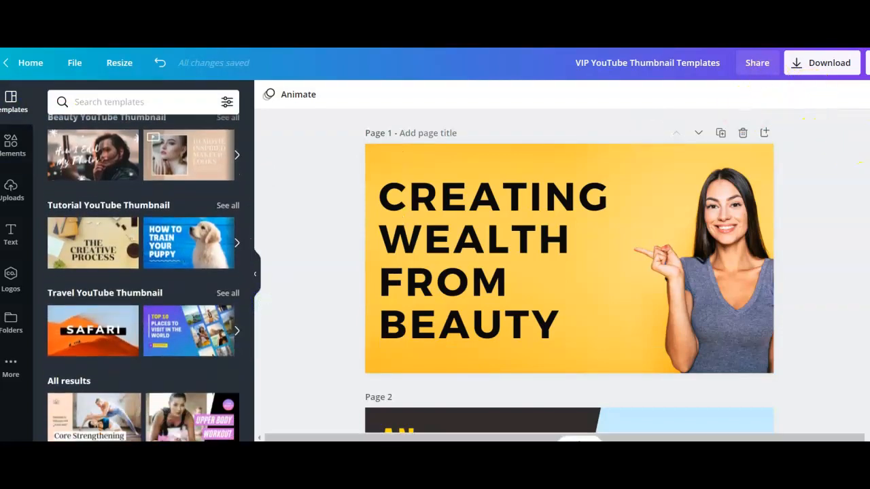
Step: Delete the "Creating wealth from beauty" heading from page 1
{"action": "scroll", "coordinate": [862, 150], "scroll_direction": "down", "scroll_amount": 5}
{"action": "scroll", "coordinate": [861, 156], "scroll_direction": "up", "scroll_amount": 5}
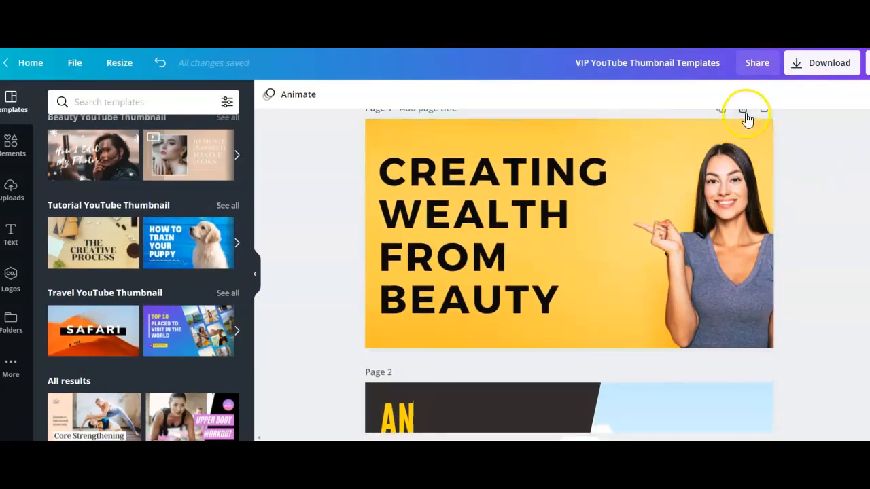
{"action": "left_click", "coordinate": [609, 215]}
{"action": "key", "text": "Delete"}
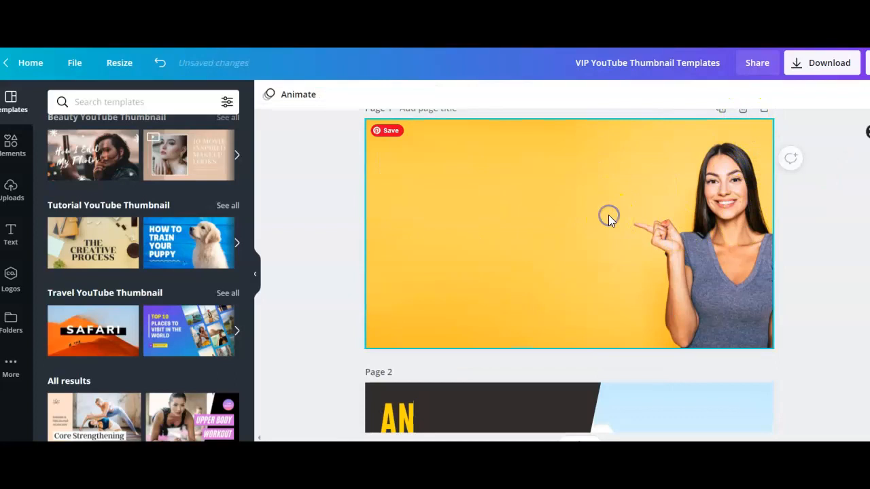
Step: Delete the photo of the woman on the yellow background from page 1 and apply the "Upper Body Workout" template there
{"action": "left_click", "coordinate": [608, 215]}
{"action": "key", "text": "Delete"}
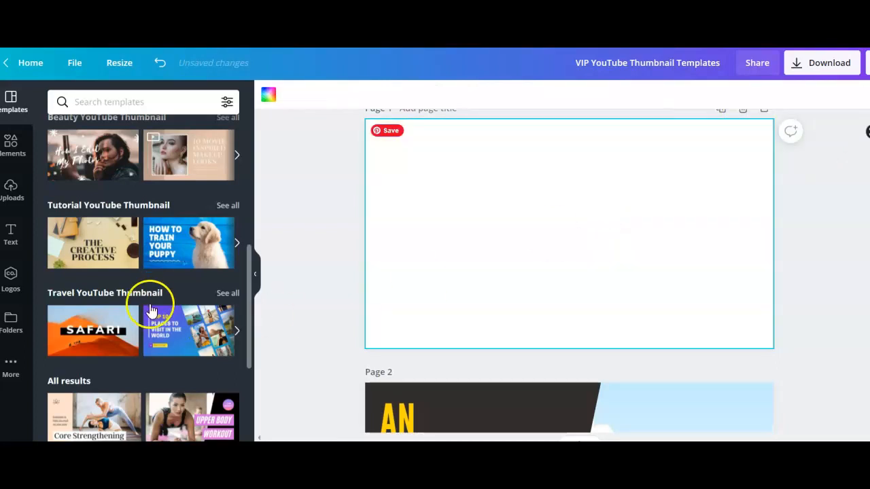
{"action": "left_click", "coordinate": [191, 416]}
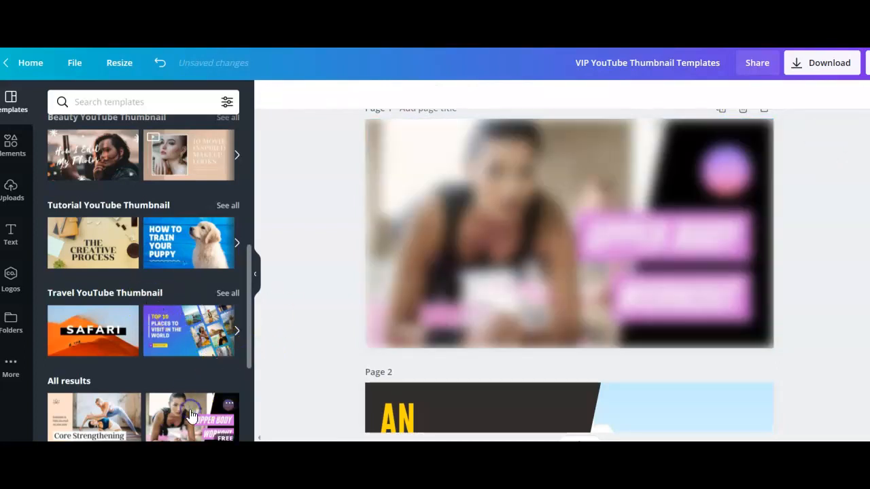
{"action": "left_click", "coordinate": [474, 190]}
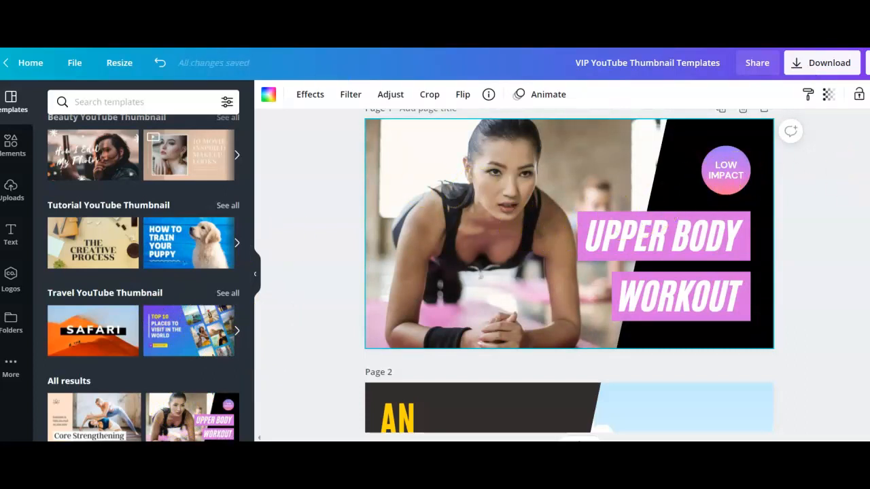
Step: Add a page after page 3 and apply the pink "Savvy Shortcuts" makeup template to it
{"action": "scroll", "coordinate": [854, 178], "scroll_direction": "down", "scroll_amount": 8}
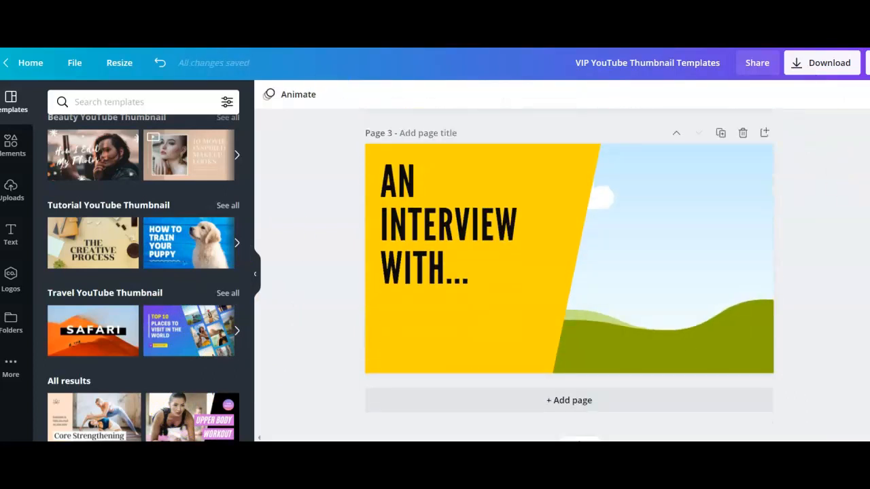
{"action": "left_click", "coordinate": [558, 415]}
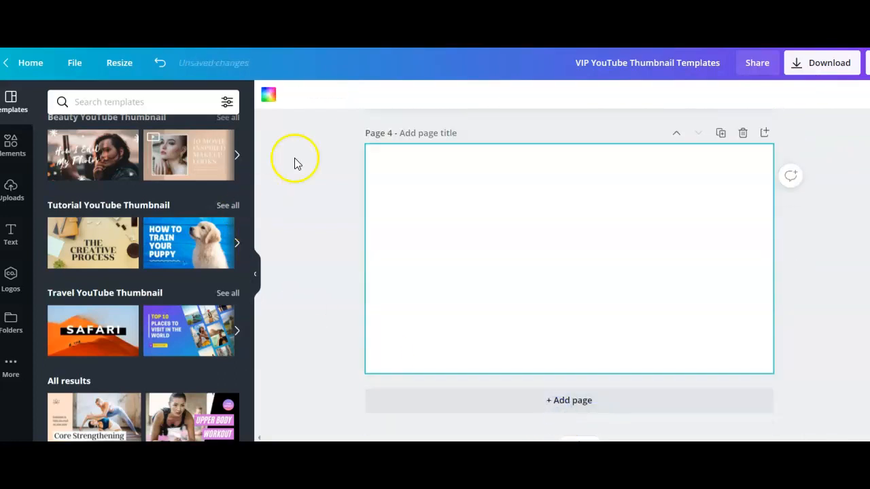
{"action": "left_click_drag", "start_coordinate": [246, 285], "coordinate": [249, 437]}
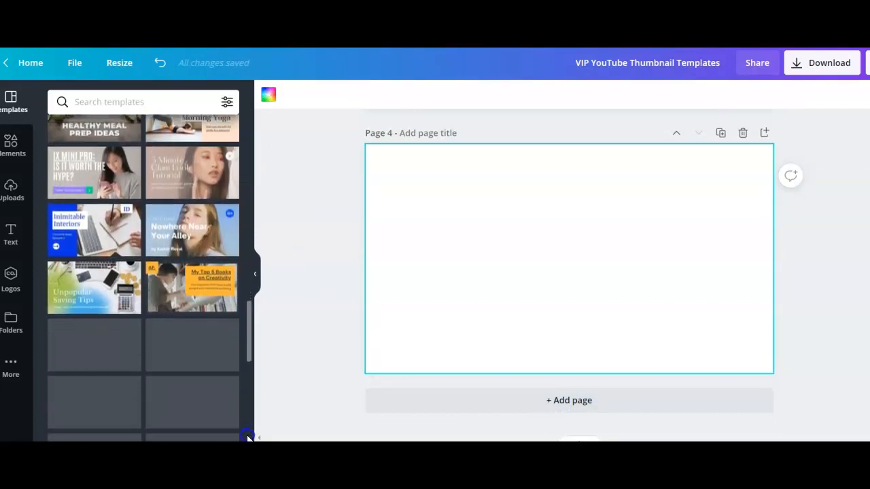
{"action": "left_click_drag", "start_coordinate": [246, 332], "coordinate": [250, 372]}
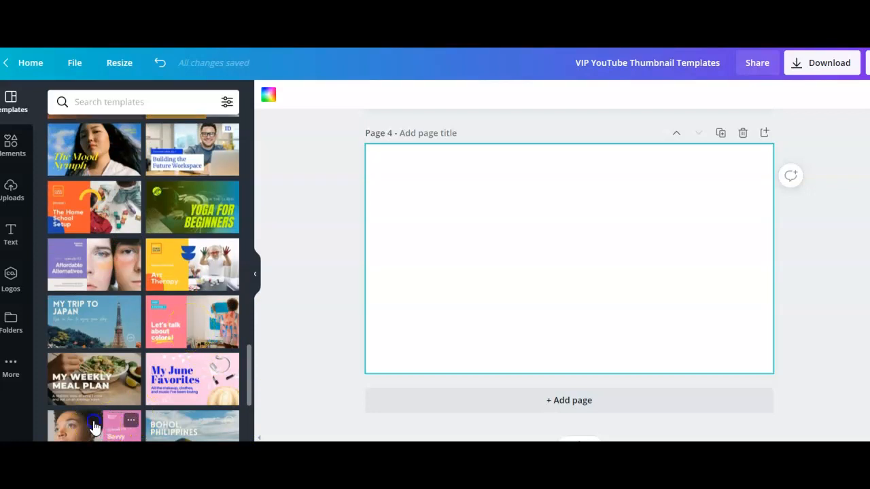
{"action": "left_click", "coordinate": [95, 426]}
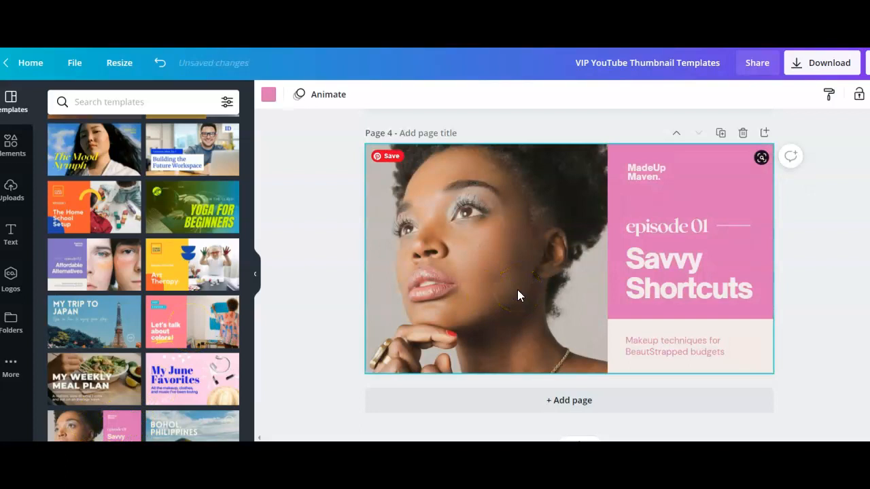
Step: Add a fifth page and apply the first "Vegan Ingredients" layout from the Green and Neon Green Videocentric Food YouTube Thumbnail template
{"action": "left_click", "coordinate": [537, 408]}
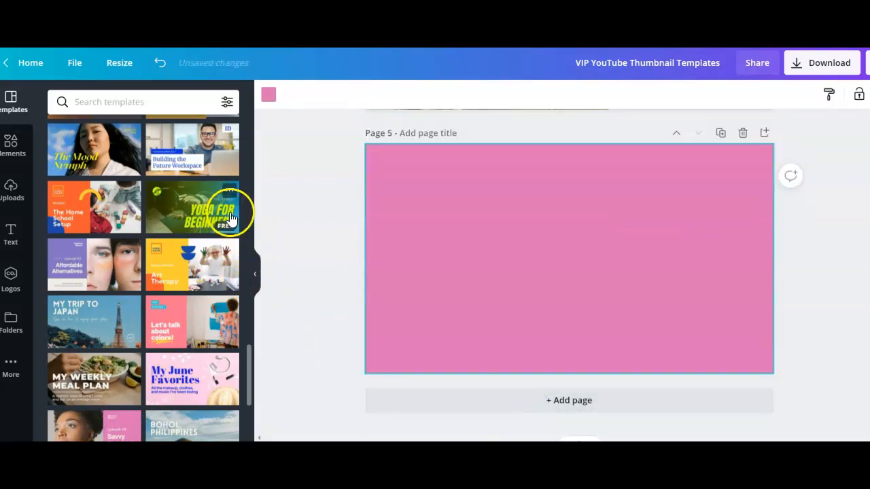
{"action": "left_click_drag", "start_coordinate": [248, 372], "coordinate": [255, 433]}
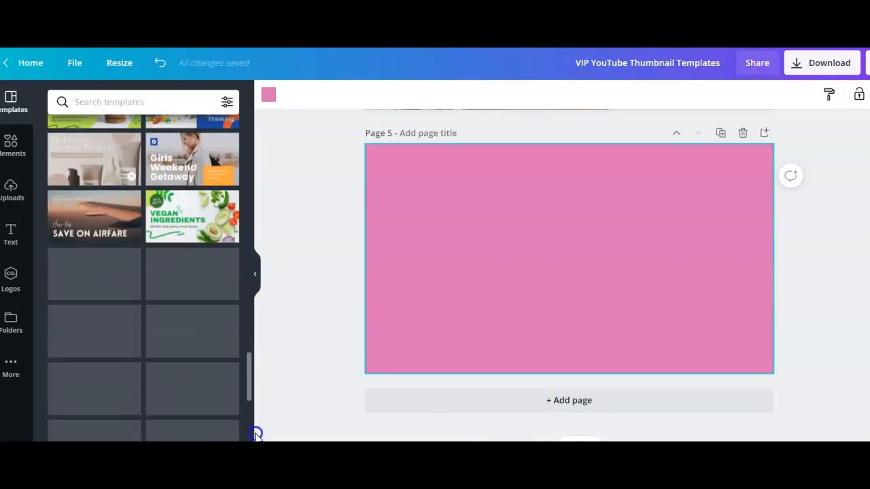
{"action": "left_click", "coordinate": [190, 221]}
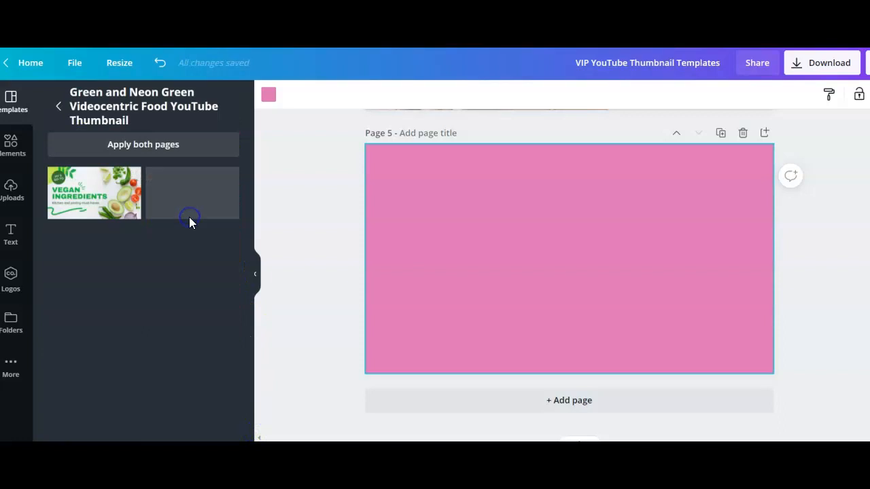
{"action": "left_click", "coordinate": [110, 193]}
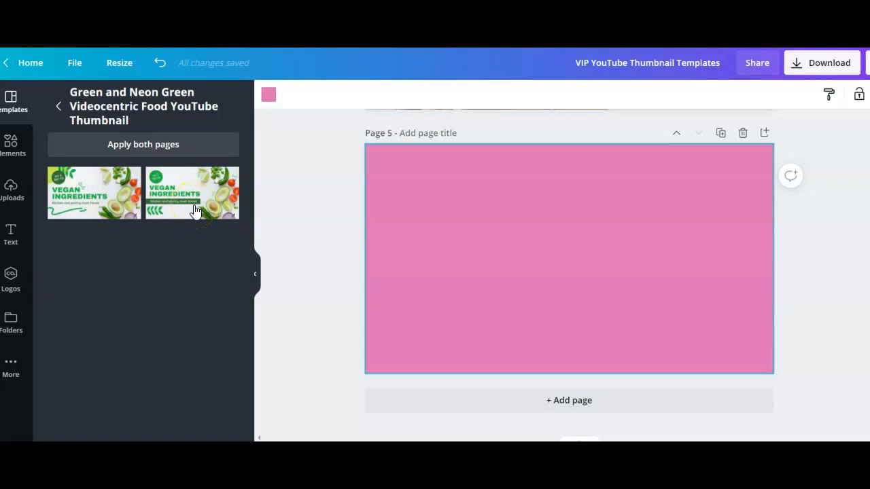
{"action": "left_click", "coordinate": [86, 203]}
{"action": "left_click", "coordinate": [530, 256]}
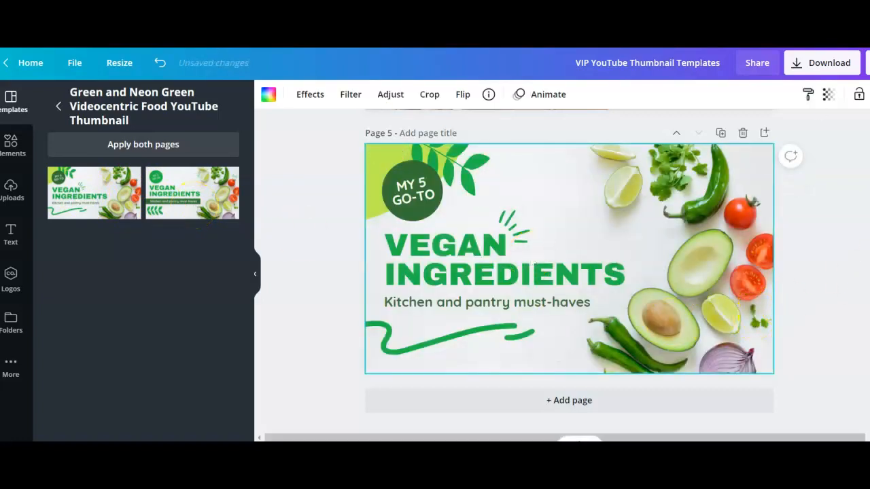
Step: Set the design's sharing link to "use as template" and copy the link
{"action": "scroll", "coordinate": [570, 272], "scroll_direction": "up", "scroll_amount": 5}
{"action": "scroll", "coordinate": [569, 272], "scroll_direction": "up", "scroll_amount": 10}
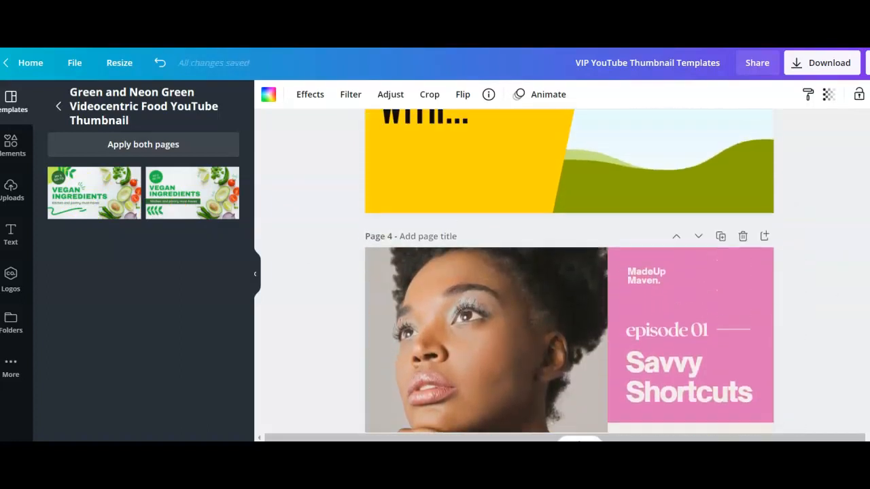
{"action": "scroll", "coordinate": [864, 158], "scroll_direction": "up", "scroll_amount": 2}
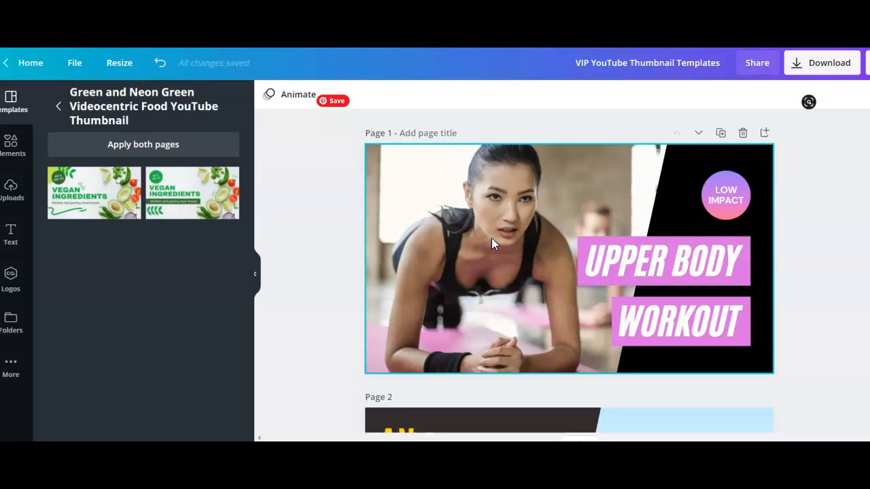
{"action": "left_click", "coordinate": [758, 64]}
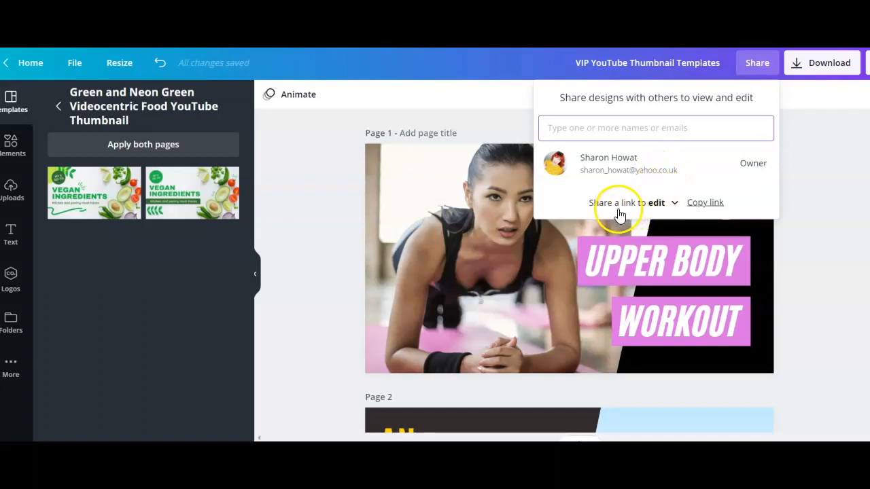
{"action": "left_click", "coordinate": [673, 205]}
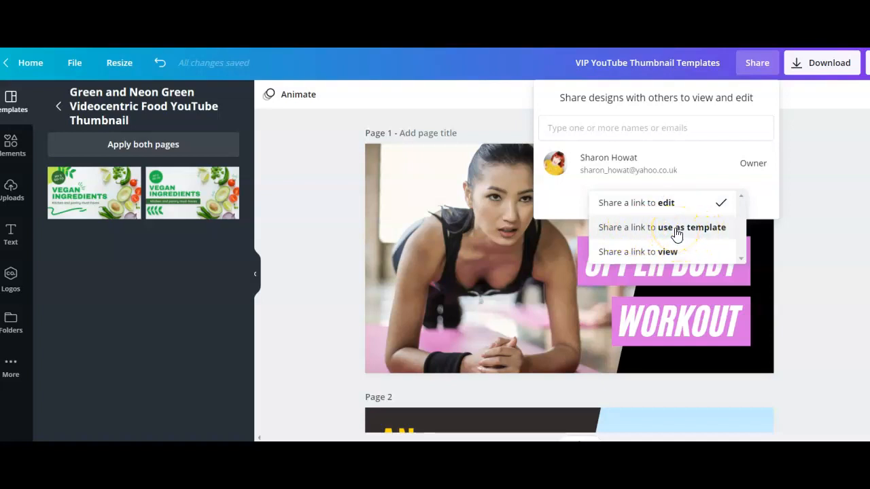
{"action": "left_click", "coordinate": [676, 231]}
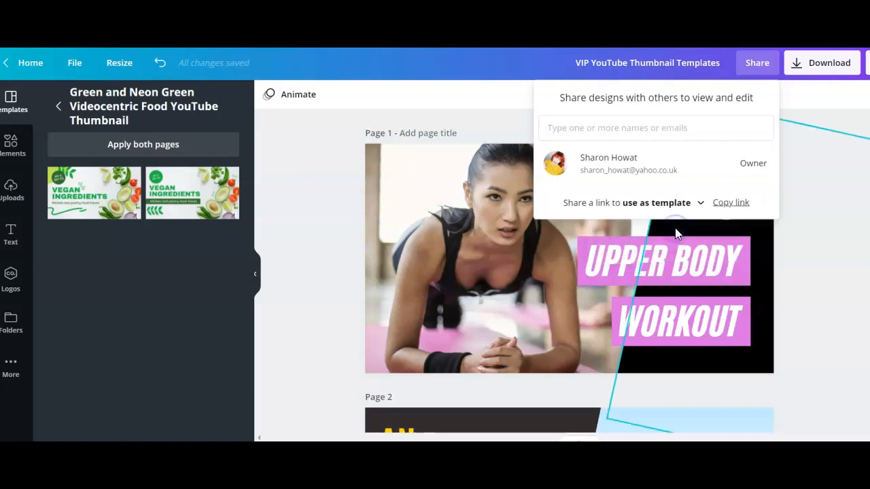
{"action": "left_click", "coordinate": [724, 203]}
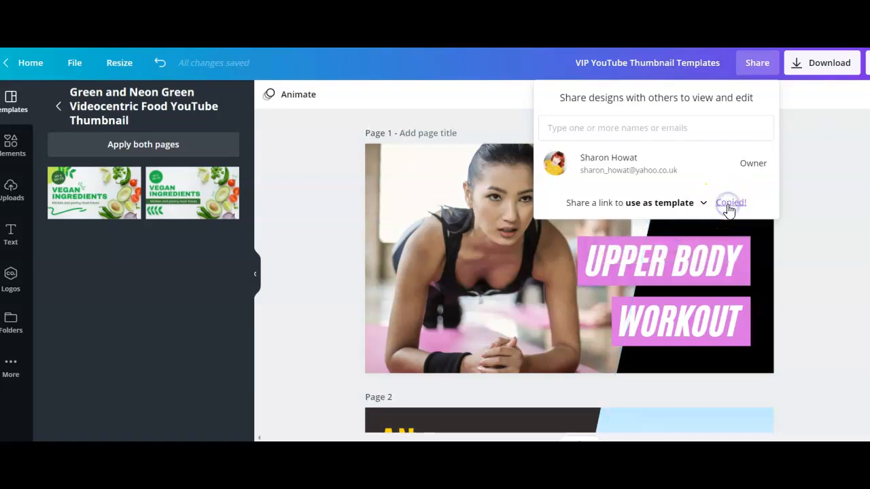
Step: Open the copied template link in a new browser tab, create a design from the template, and look through its pages
{"action": "key", "text": "ctrl+t"}
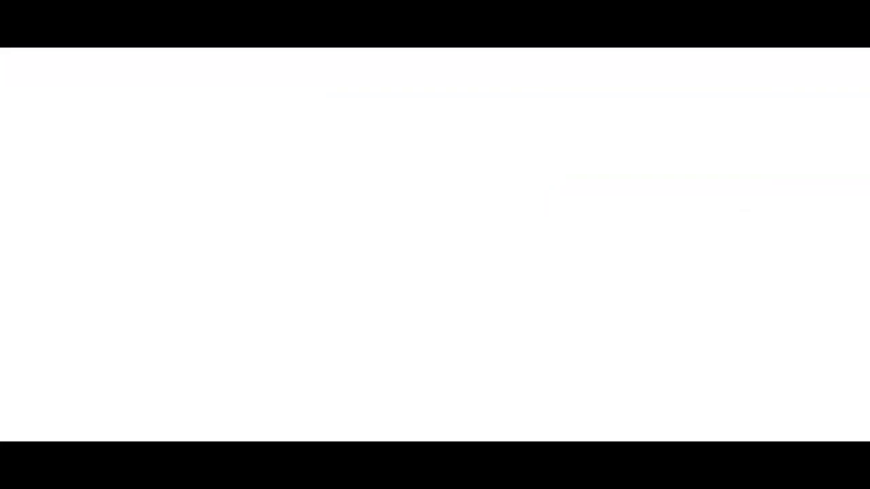
{"action": "key", "text": "ctrl+v"}
{"action": "key", "text": "Return"}
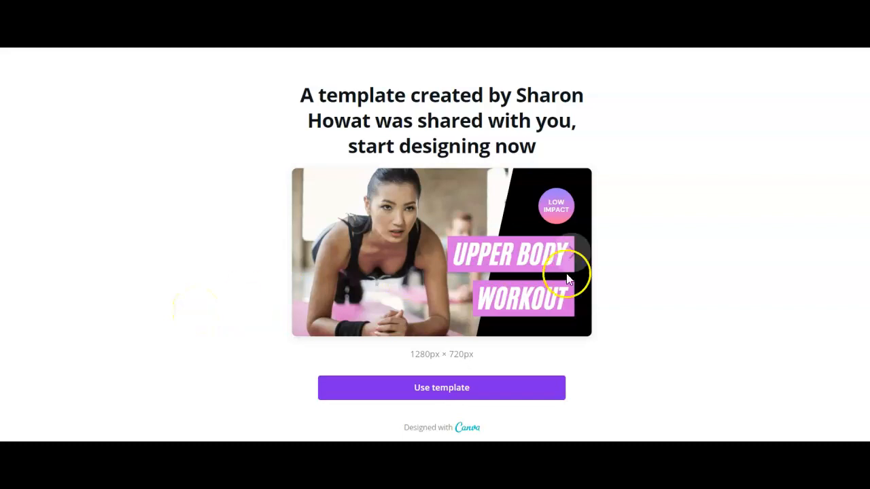
{"action": "left_click", "coordinate": [422, 400]}
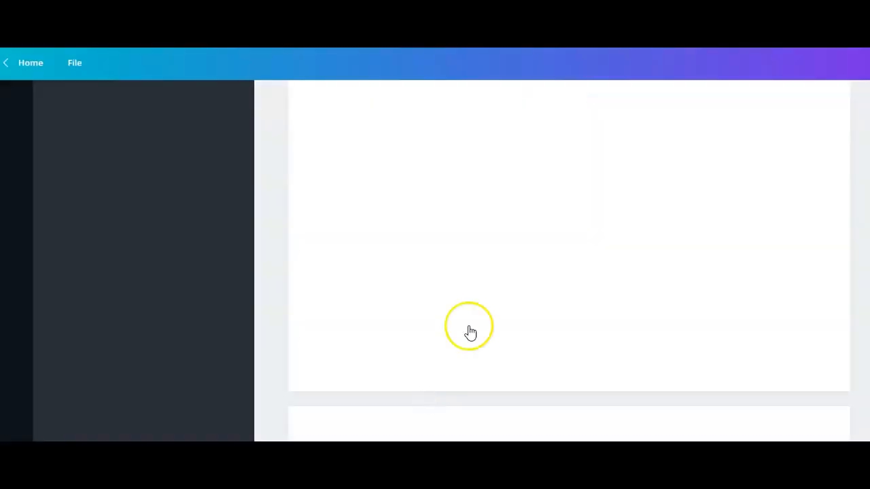
{"action": "scroll", "coordinate": [569, 272], "scroll_direction": "down", "scroll_amount": 15}
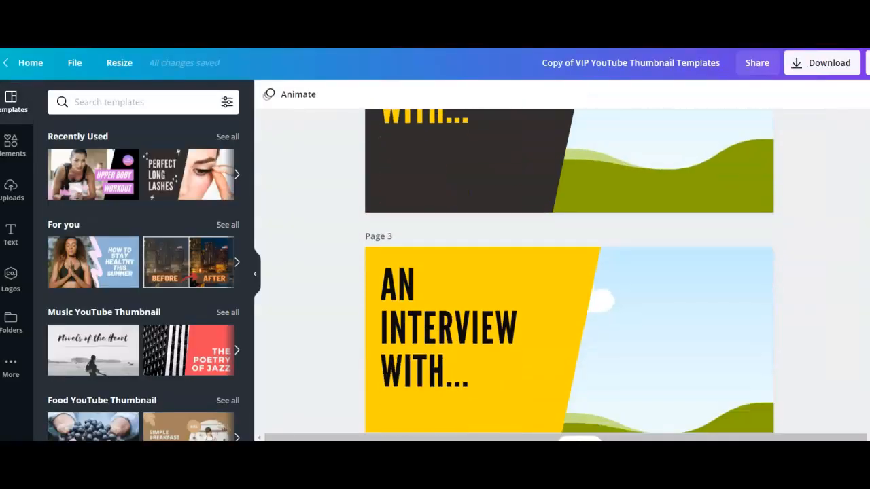
{"action": "scroll", "coordinate": [570, 272], "scroll_direction": "up", "scroll_amount": 15}
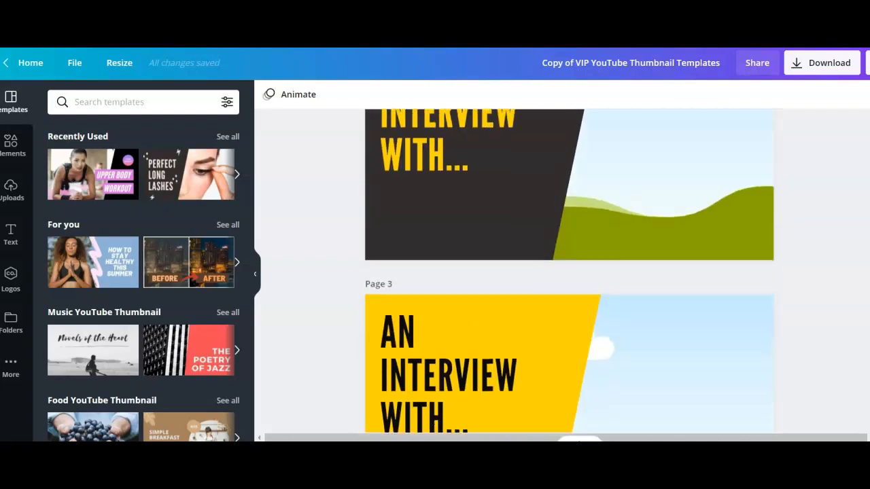